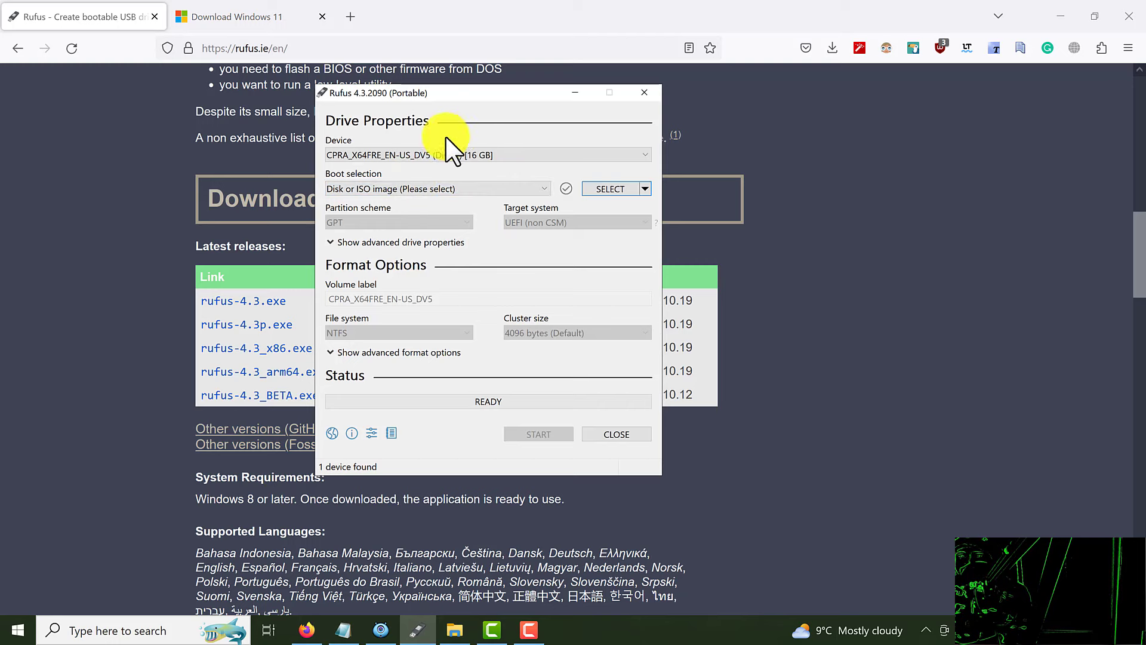
On Microsoft's Download Windows 11 page, choose Windows 11 (multi-edition ISO for x64 devices) as the disk image download
drag(445, 98, 451, 127)
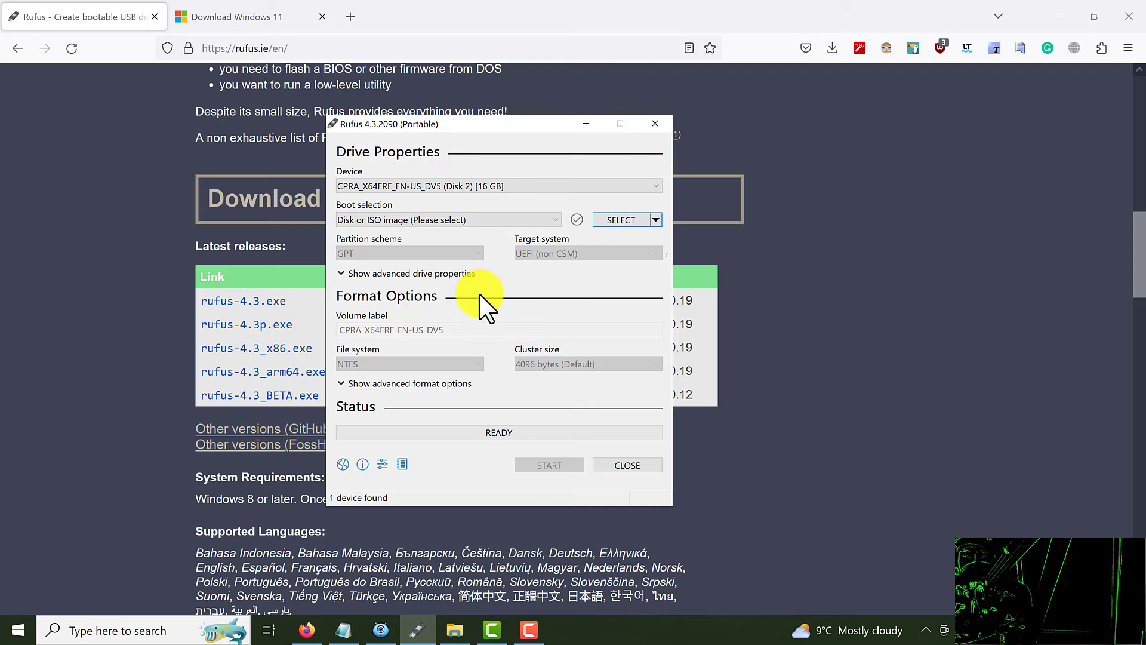
click(235, 28)
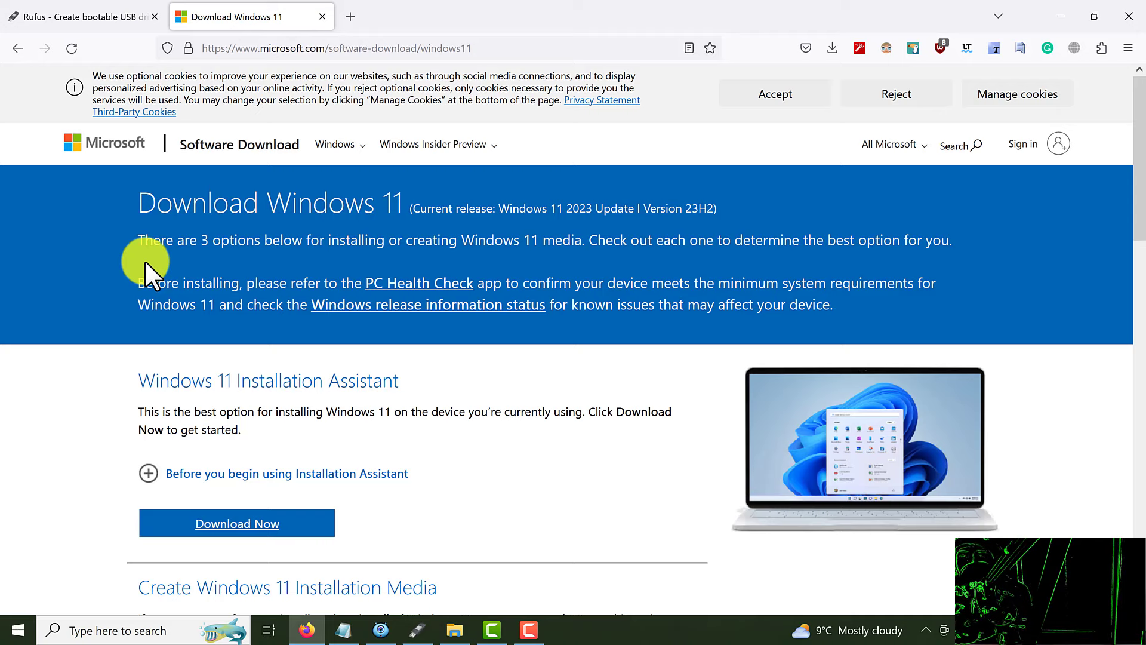
scroll(58, 299, down, 5)
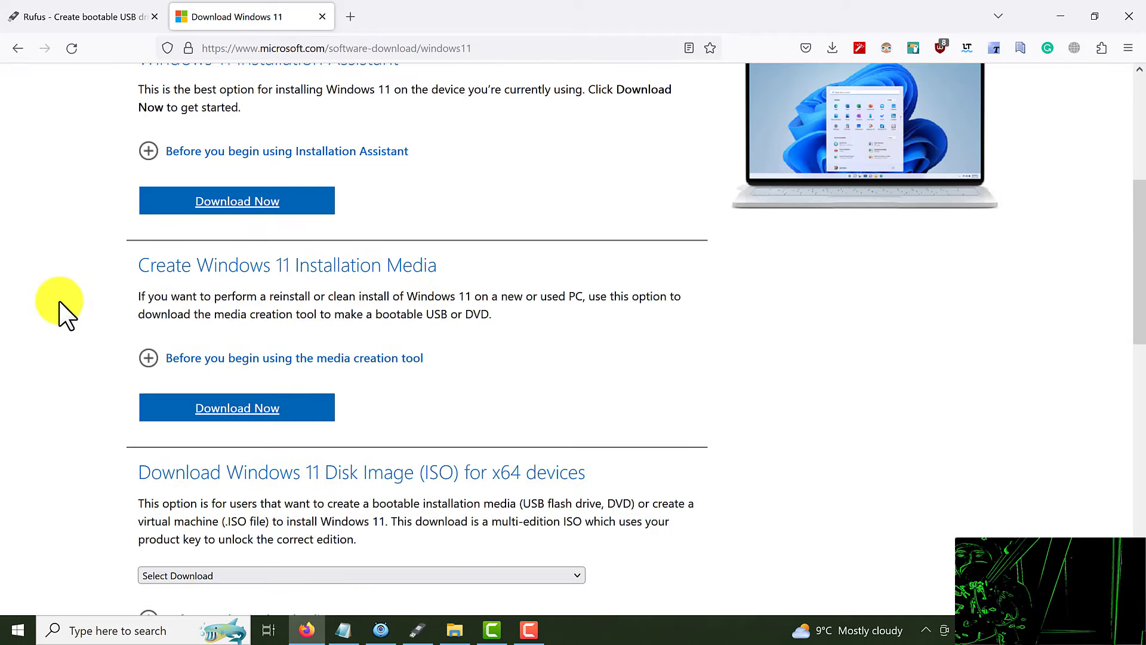
scroll(58, 299, down, 3)
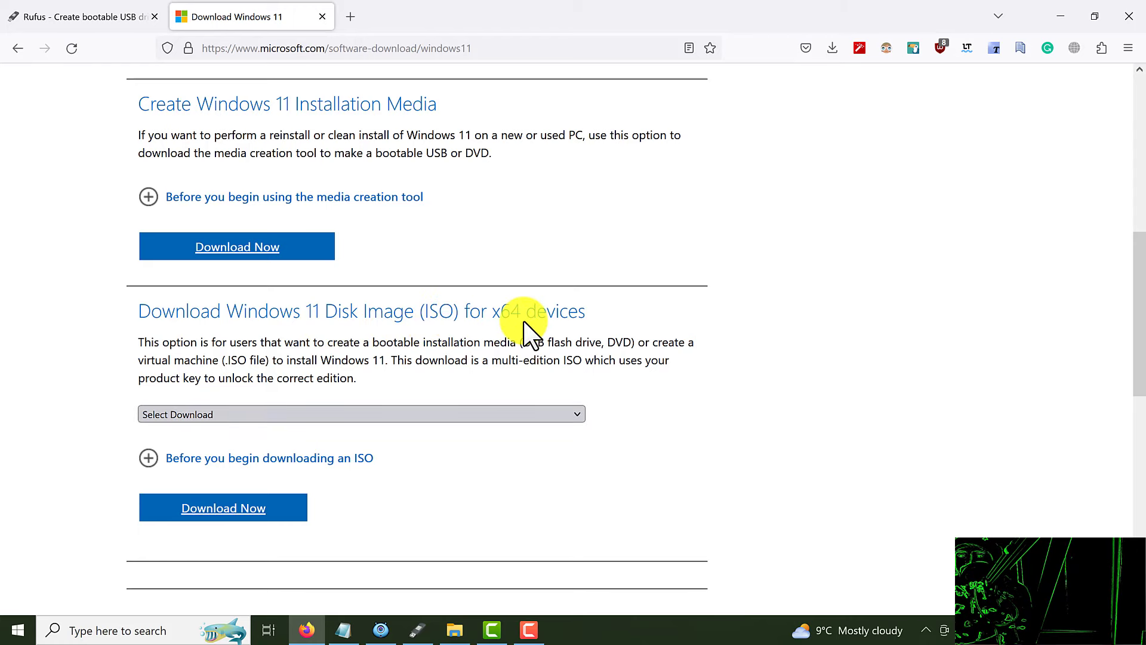
click(327, 414)
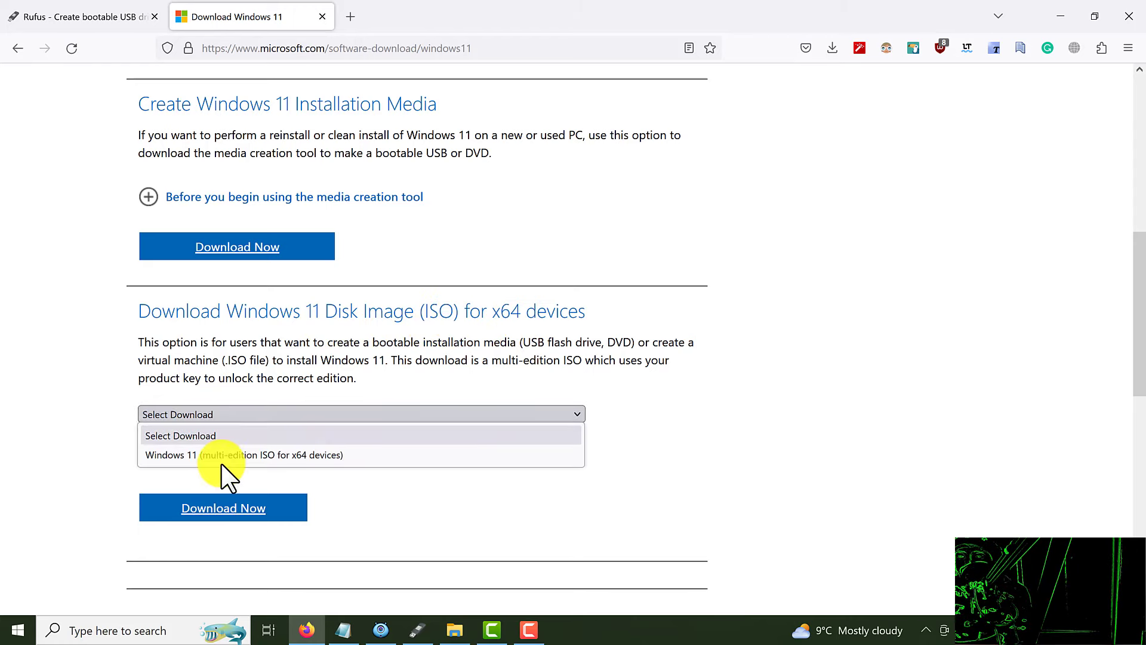
click(171, 457)
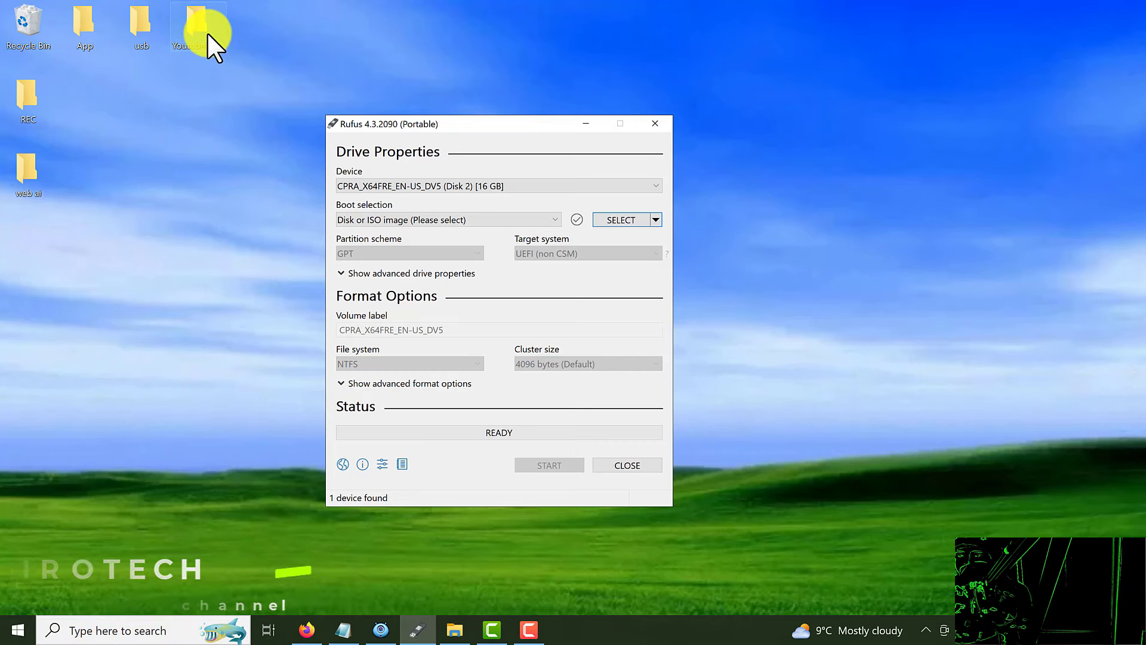
Check the Windows 11 Pro 22H2 image file in the desktop's ISO folder and close the folder
click(215, 78)
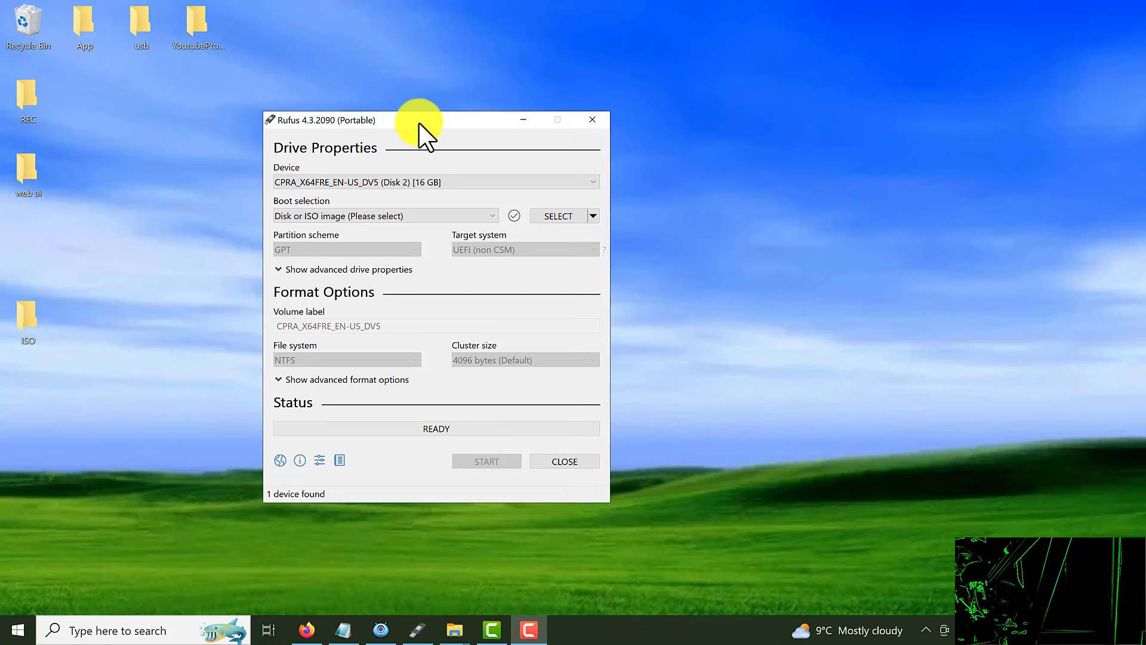
drag(422, 134, 472, 119)
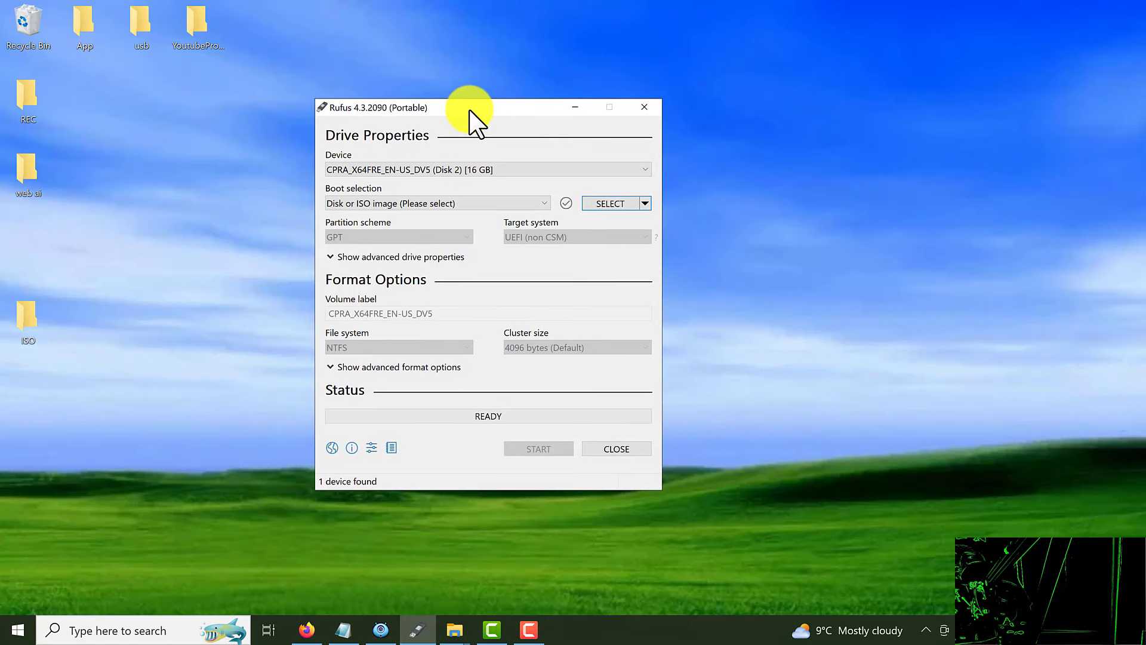
click(32, 326)
double_click(32, 326)
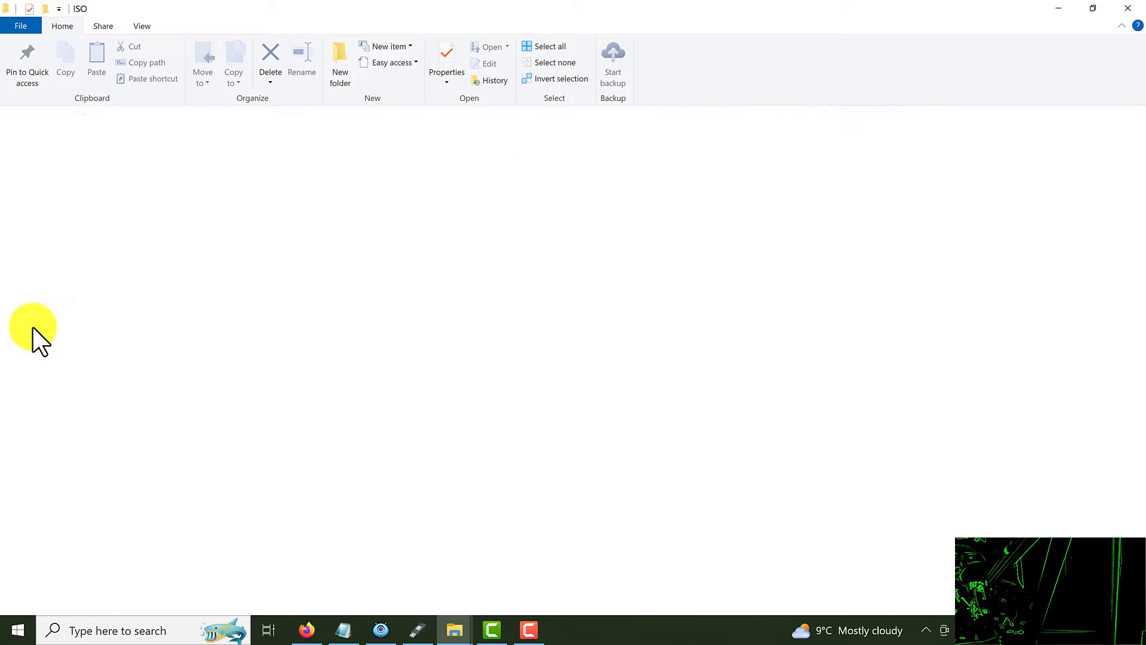
click(274, 202)
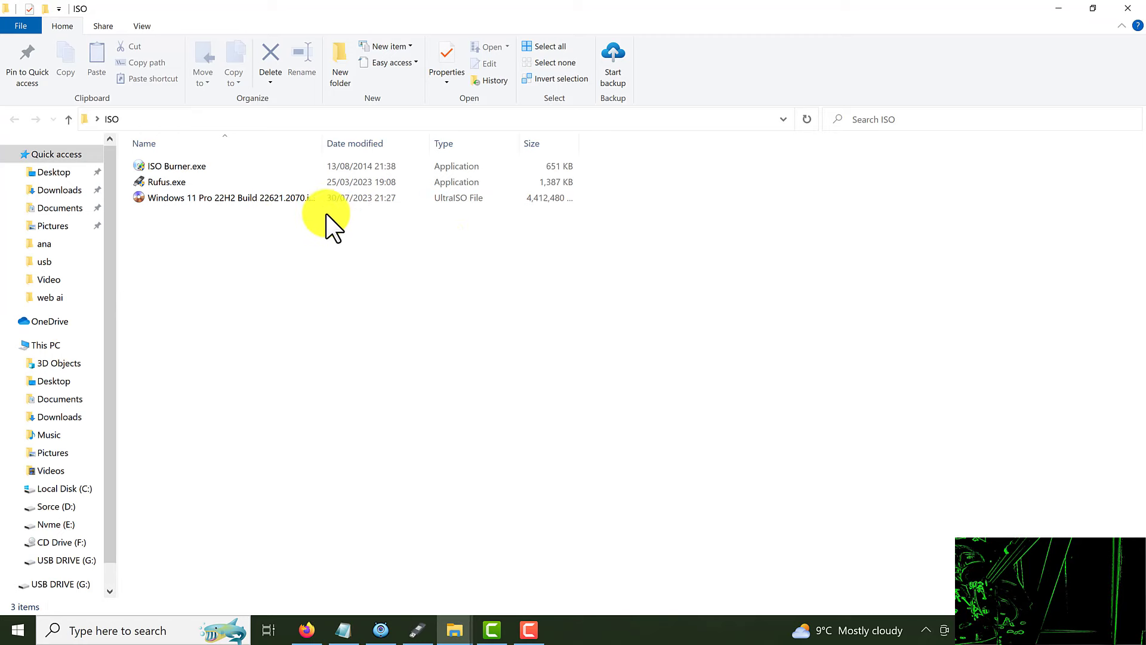
click(255, 200)
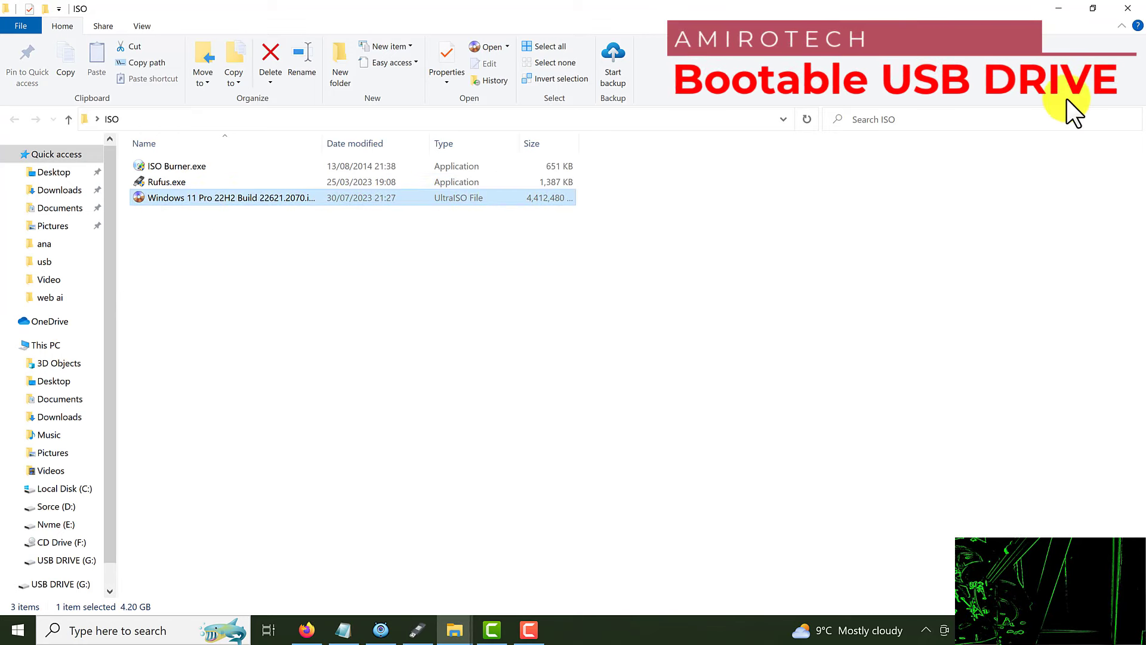
click(1128, 9)
Keep the 16 GB USB drive as the device and choose Disk or ISO image as the boot selection
drag(471, 109, 461, 109)
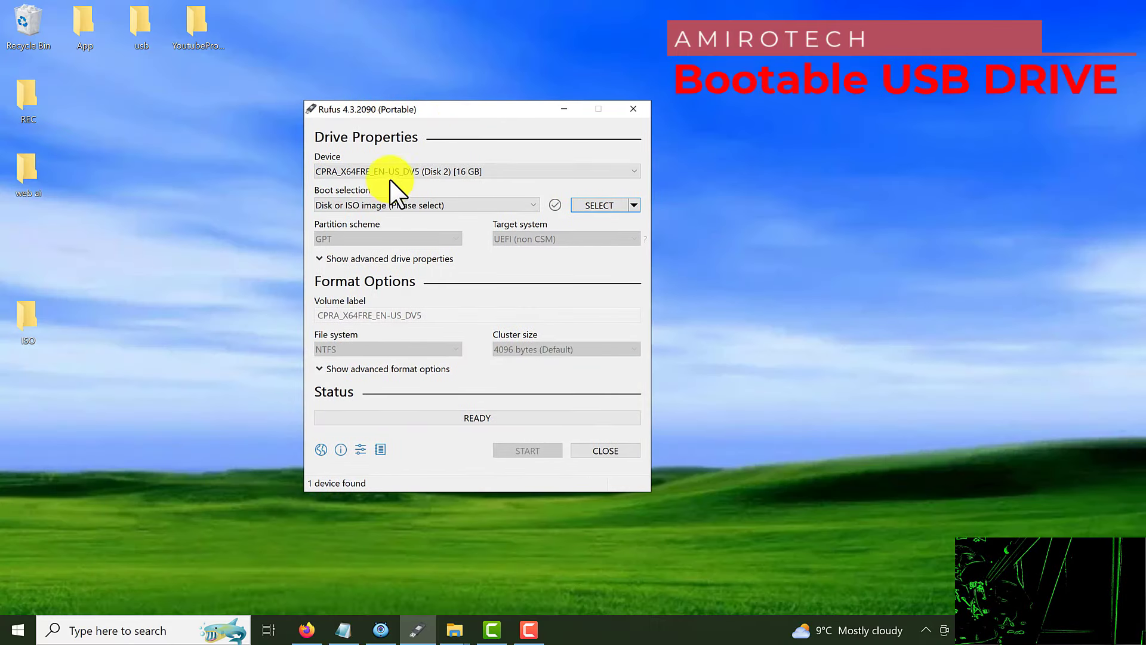
click(464, 171)
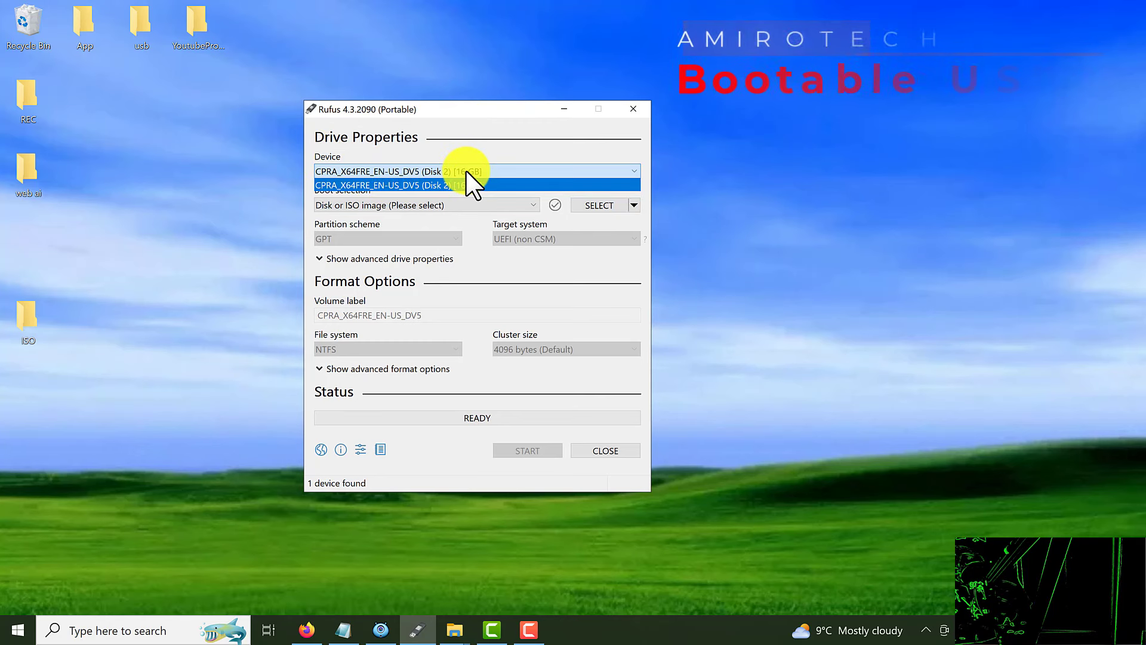
click(465, 172)
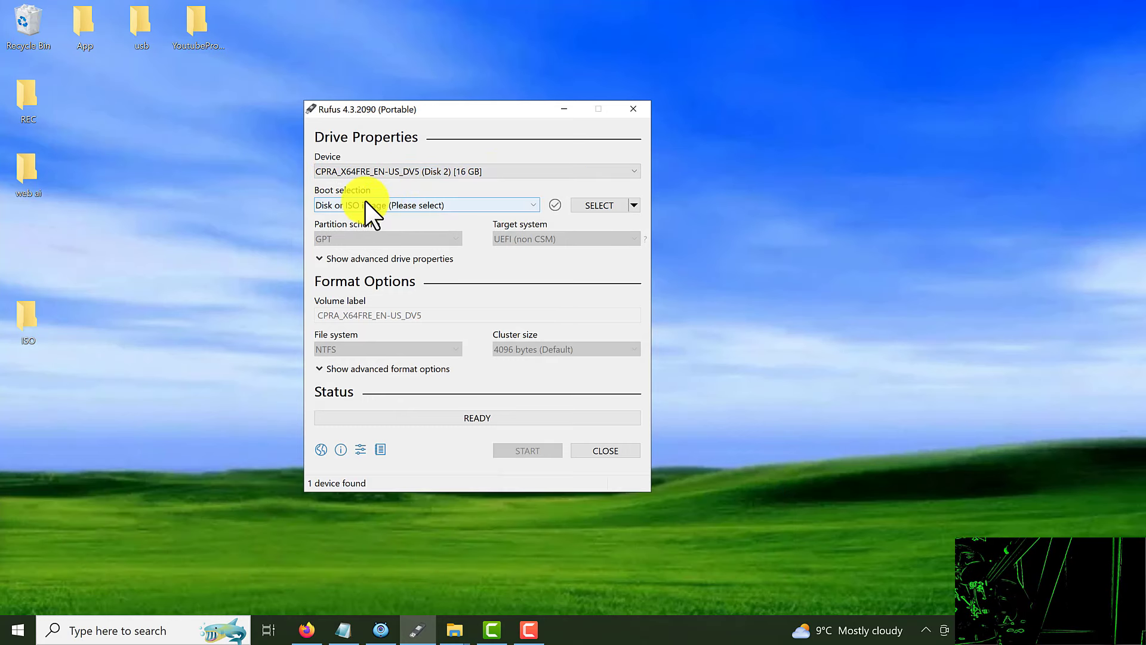
click(444, 205)
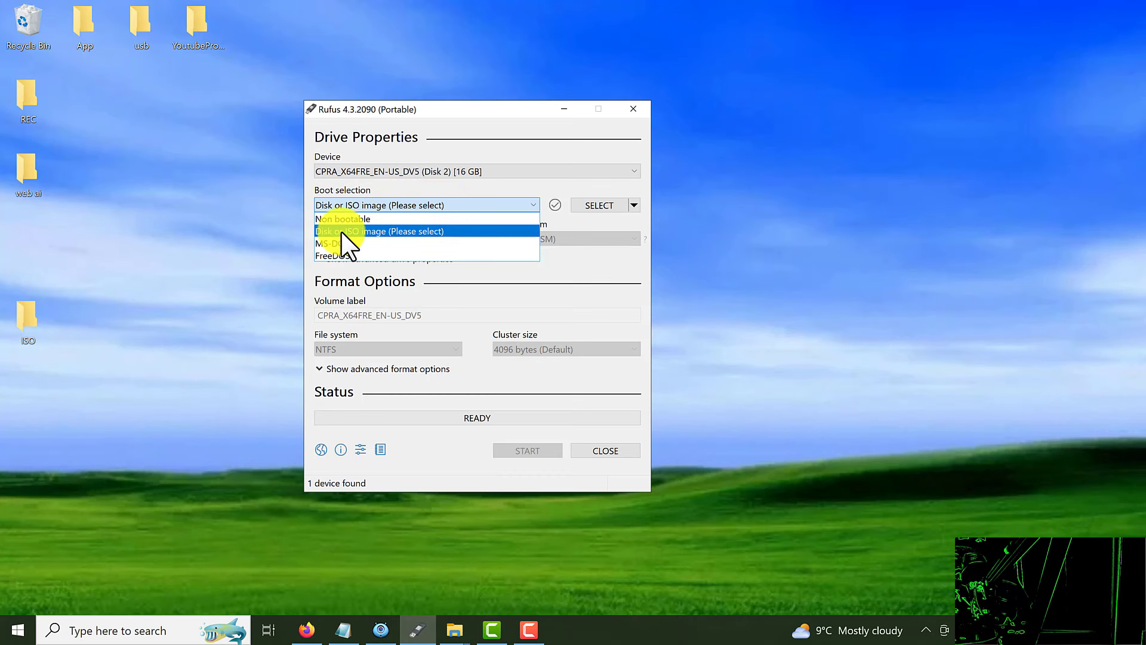
click(395, 232)
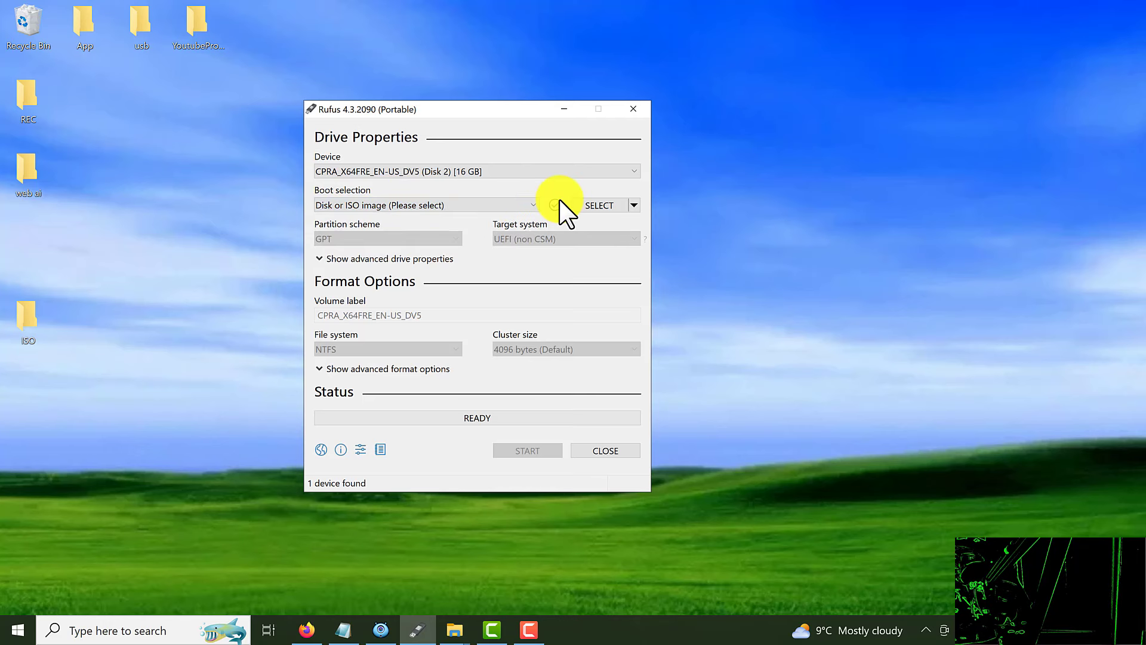
Load Windows 11 Pro 22H2 Build 22621.2070.iso from the desktop's ISO folder as the boot image
click(607, 207)
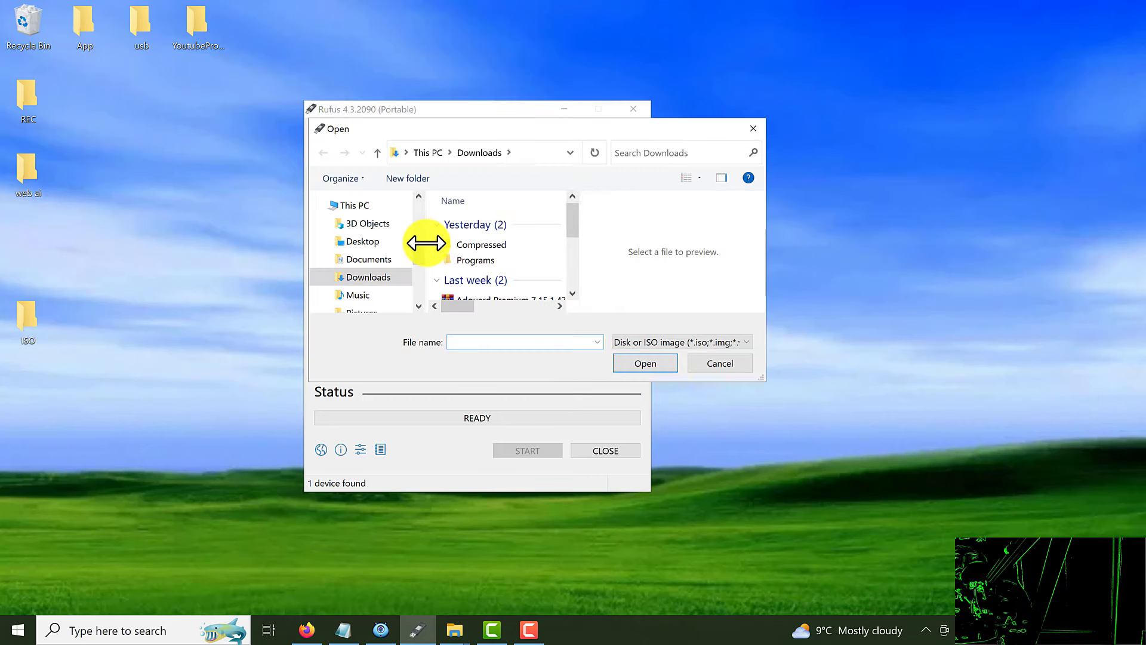
click(400, 241)
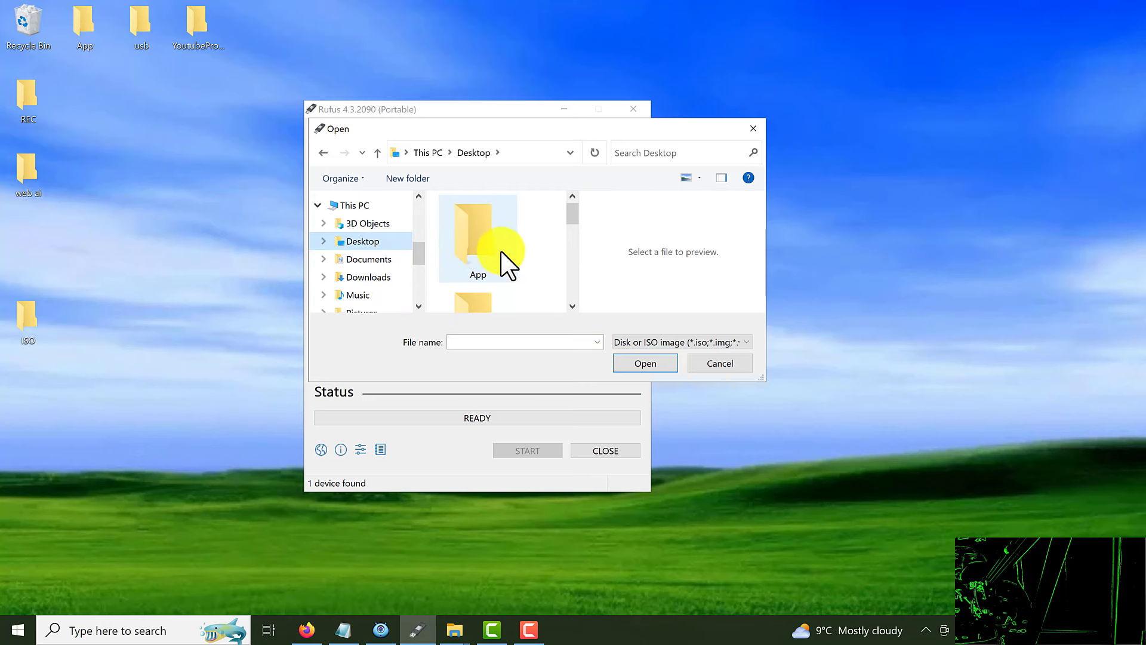
click(502, 266)
scroll(505, 264, down, 1)
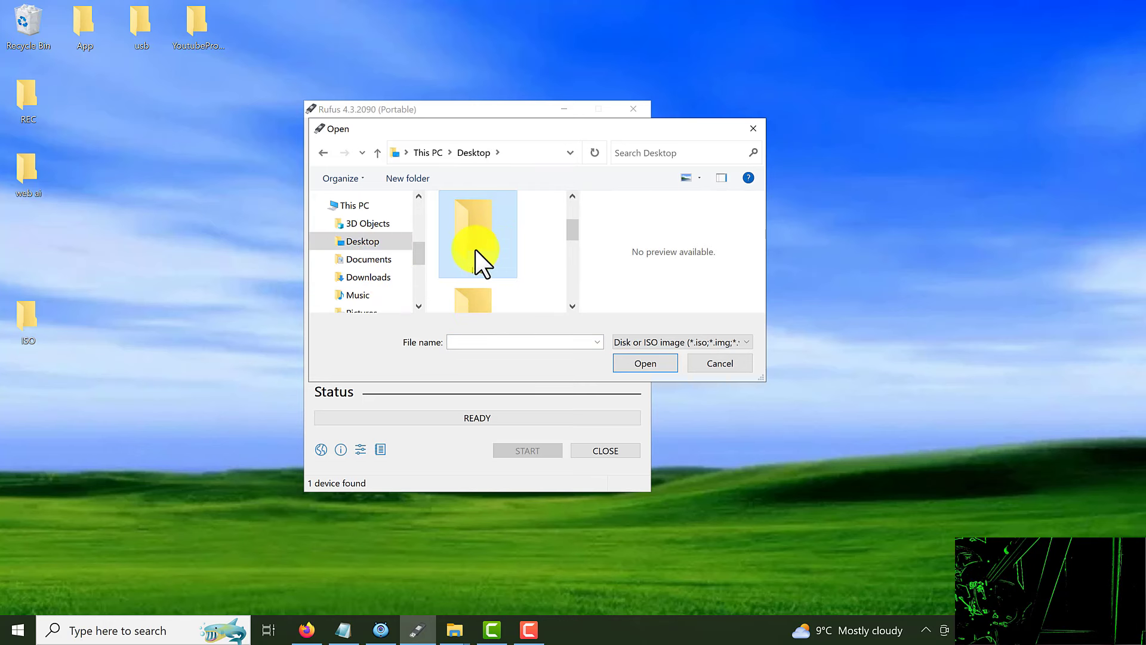
double_click(476, 246)
click(489, 225)
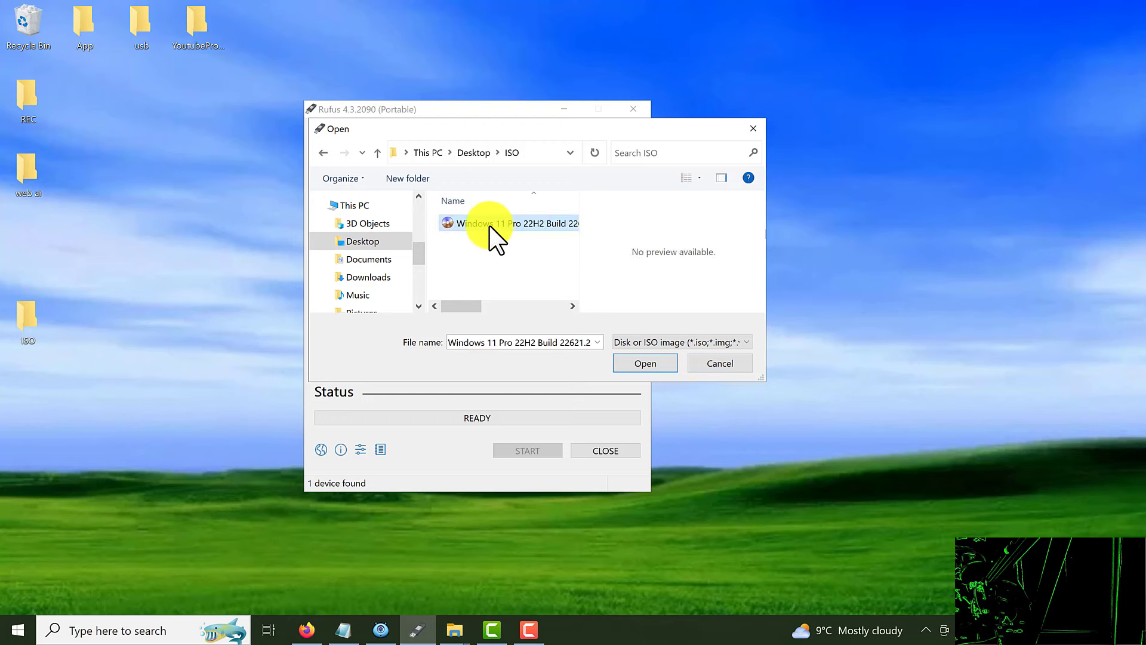
click(648, 366)
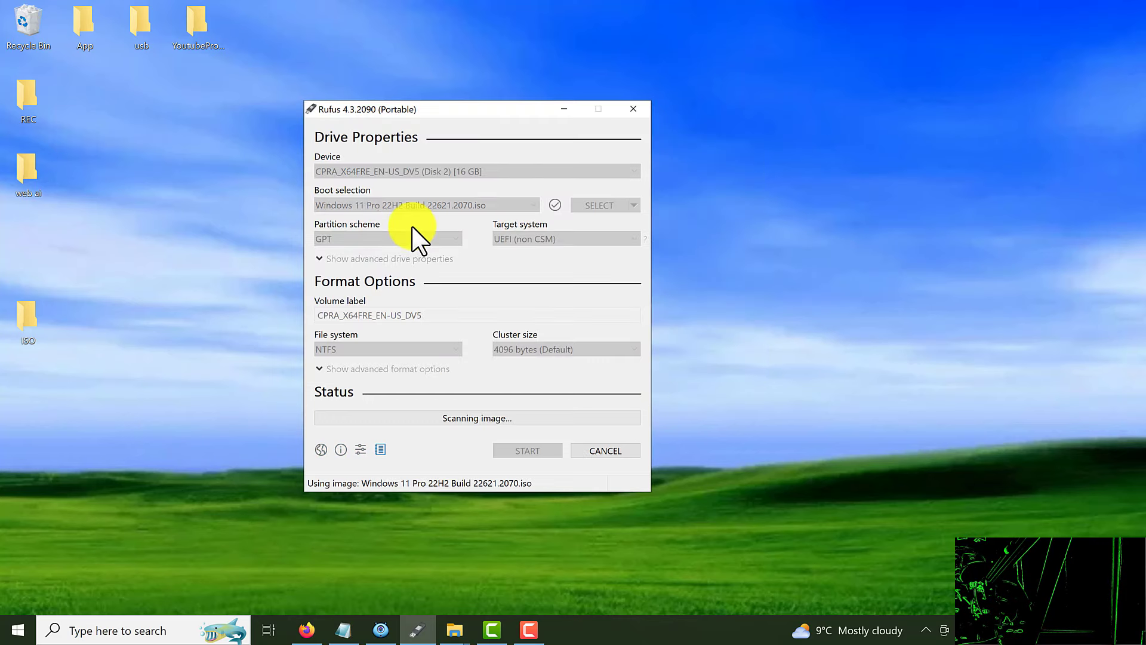
drag(512, 111, 430, 90)
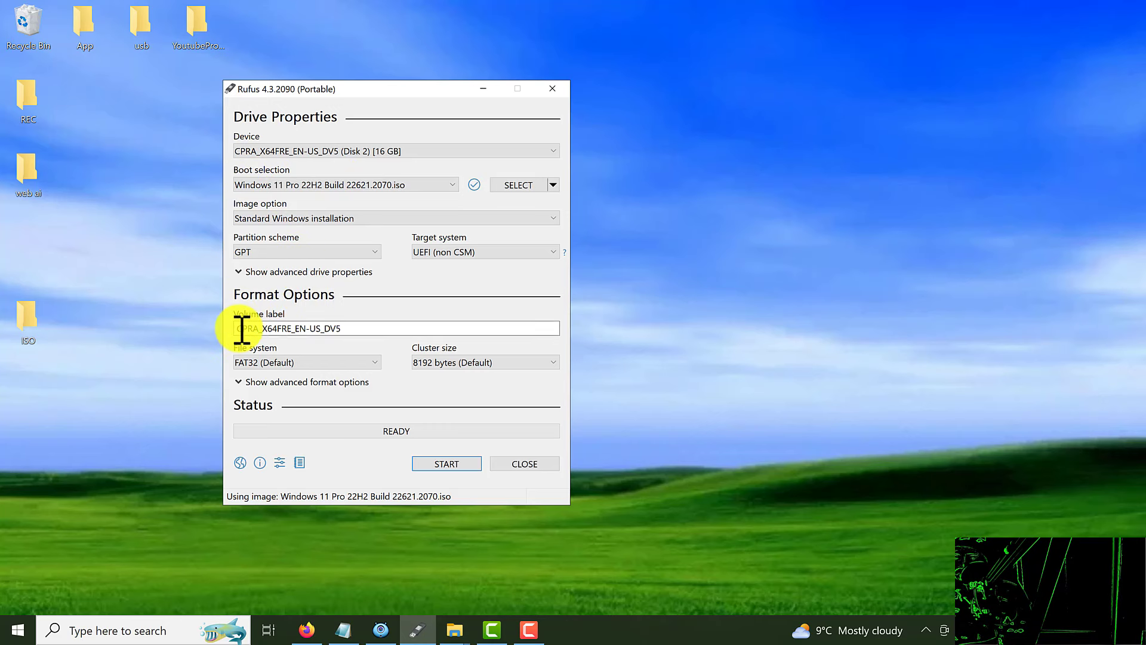
Set the volume label to Windows 11 and the file system to NTFS
drag(243, 328, 46, 317)
click(355, 327)
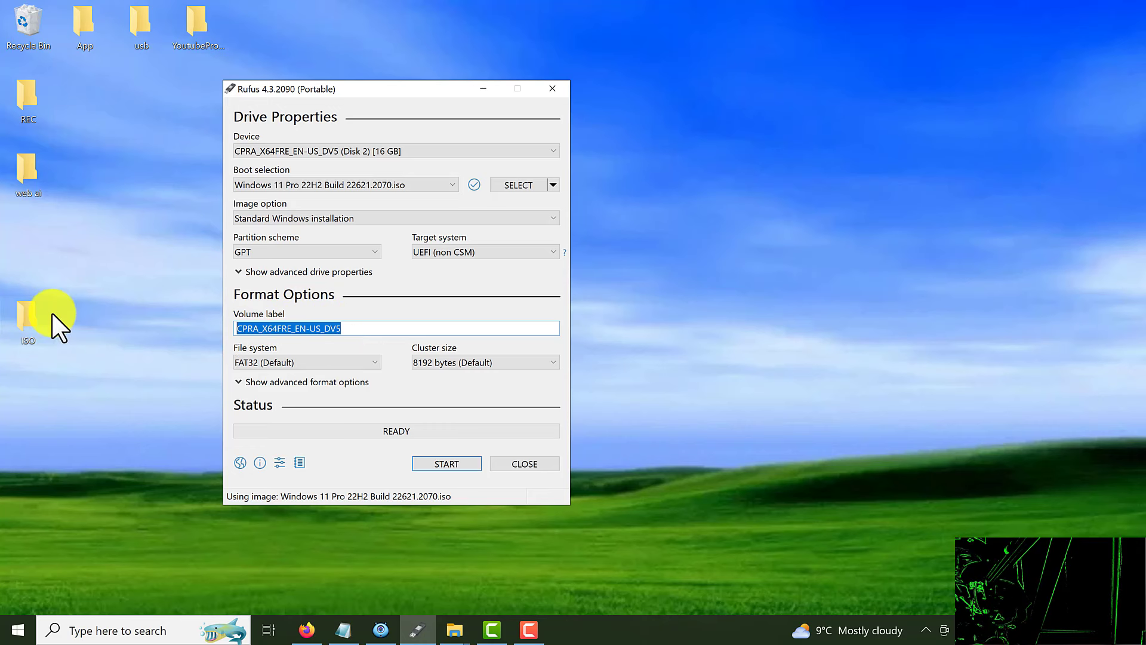
text(Wind)
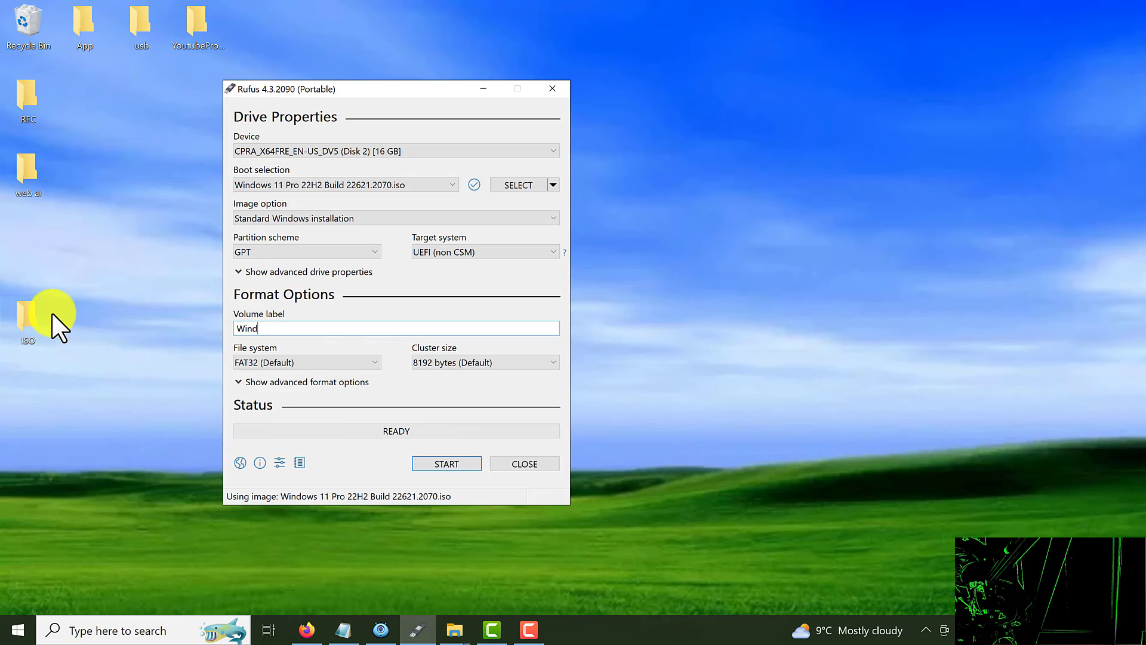
text(ows 11)
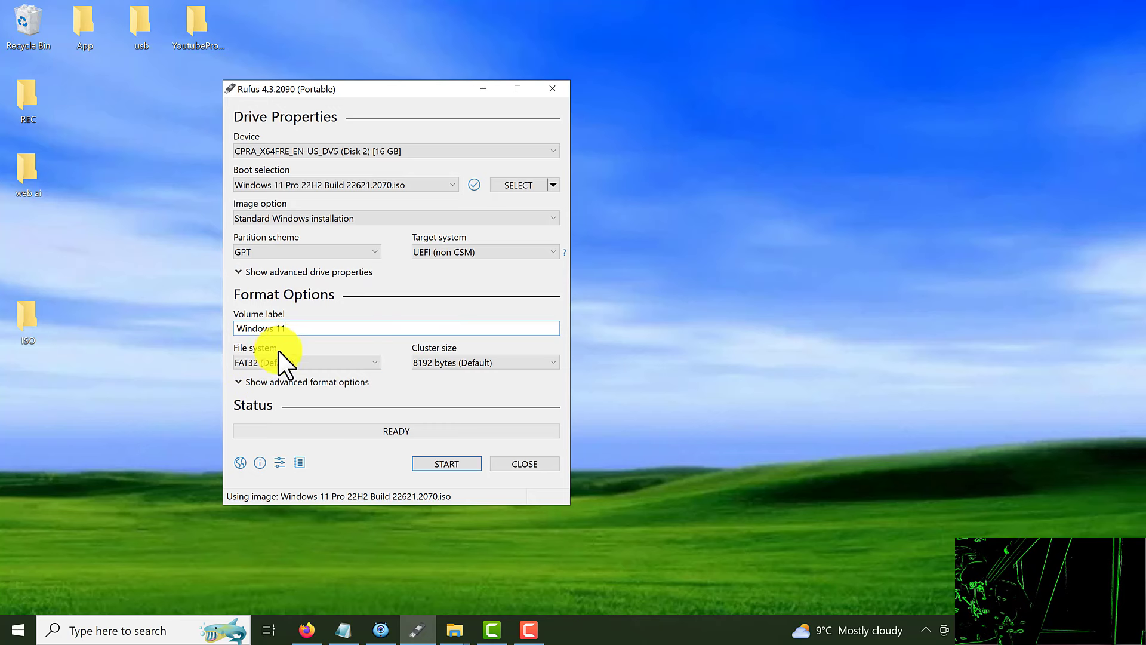
click(353, 360)
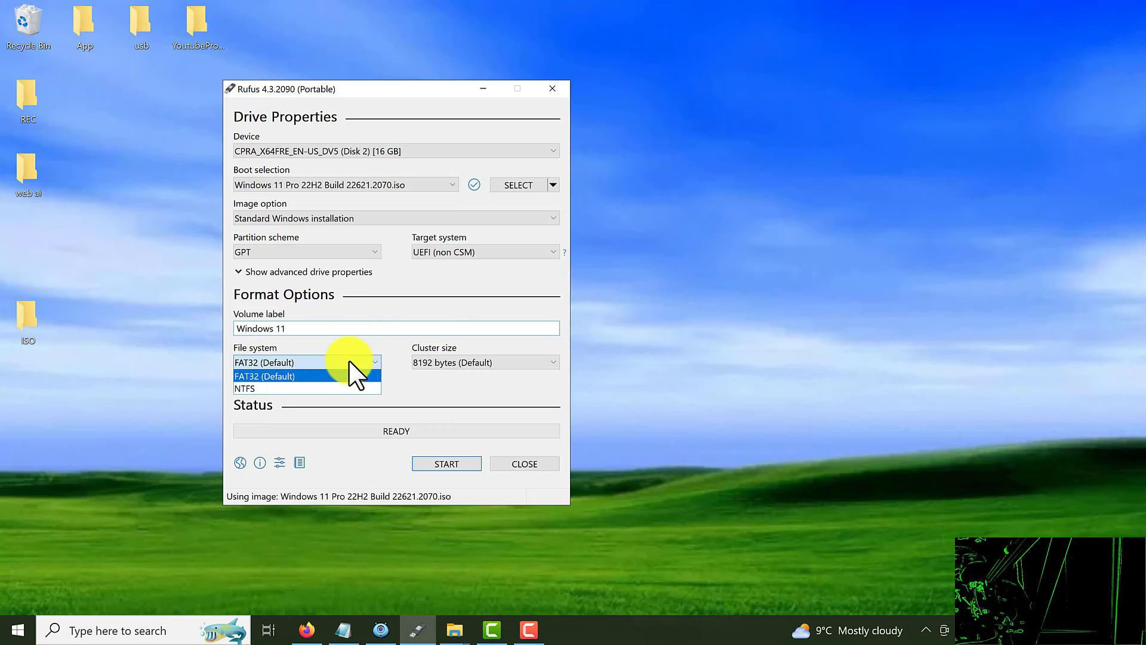
click(289, 388)
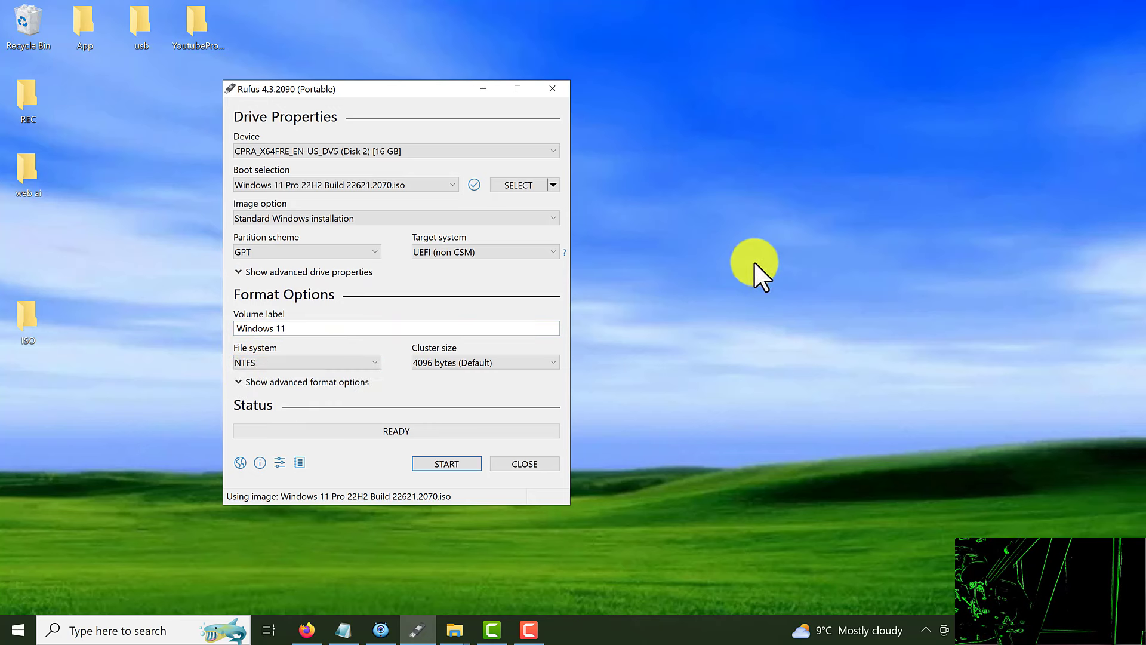
Start the drive creation and customize the Windows installation to create a local account and disable data collection
click(463, 475)
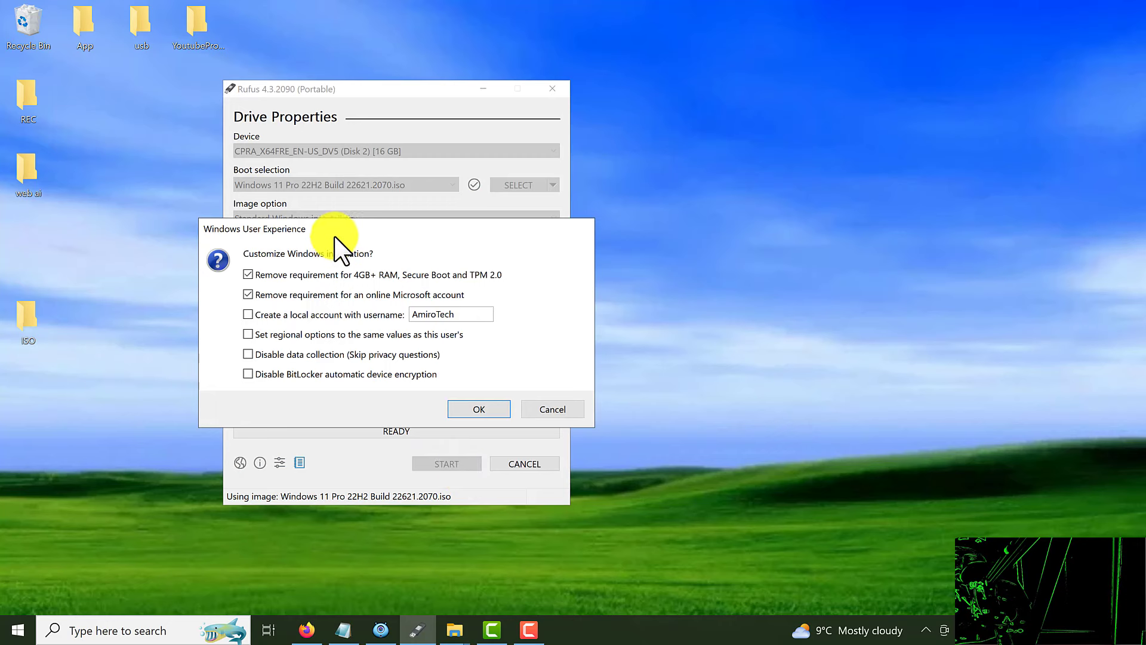
drag(326, 237, 337, 232)
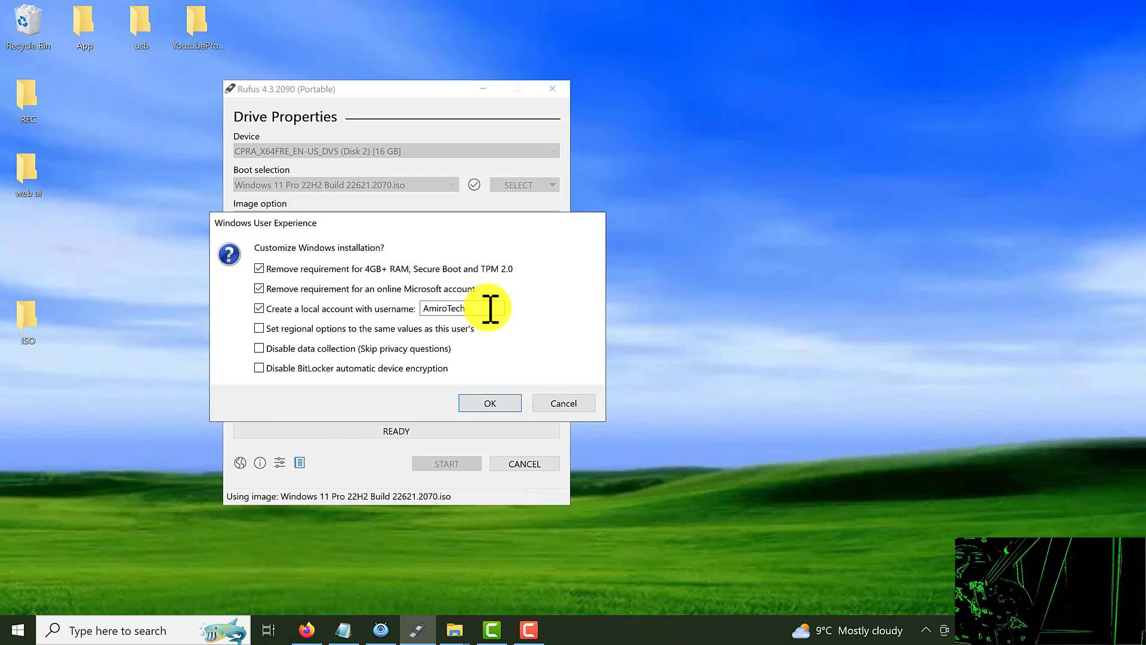
drag(491, 308, 405, 303)
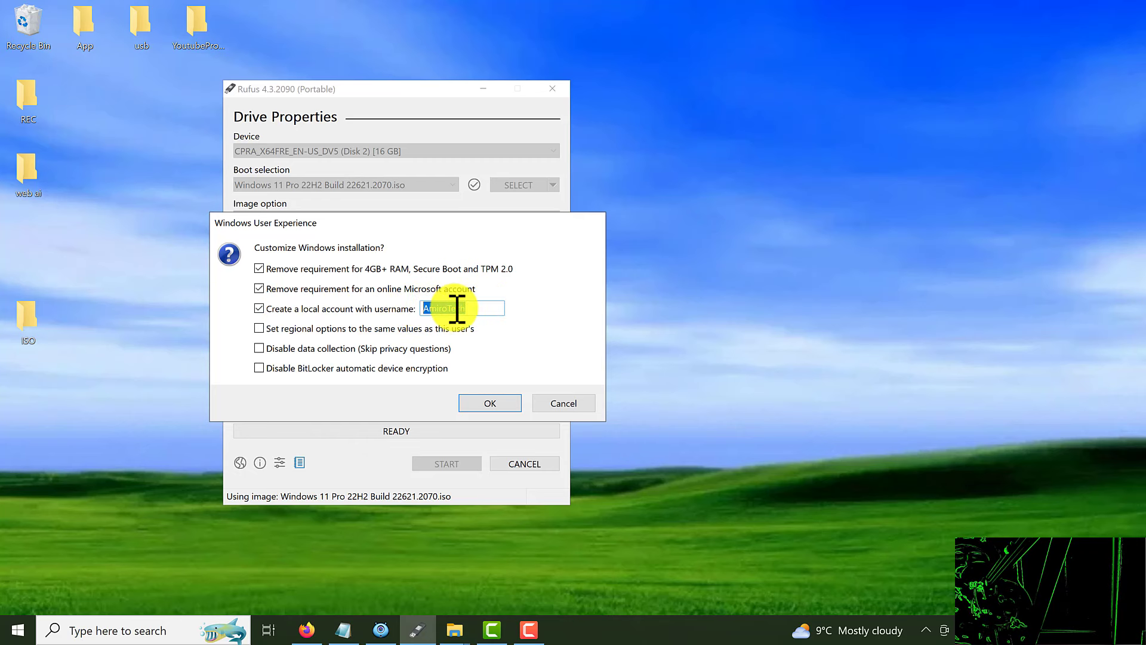
click(261, 350)
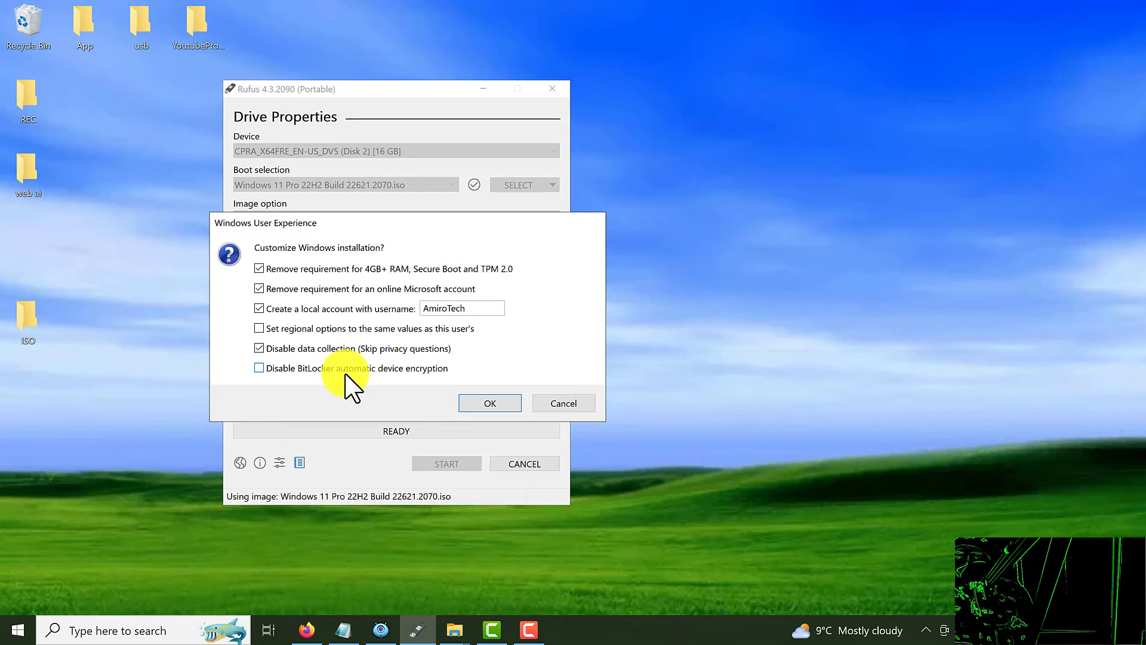
click(504, 404)
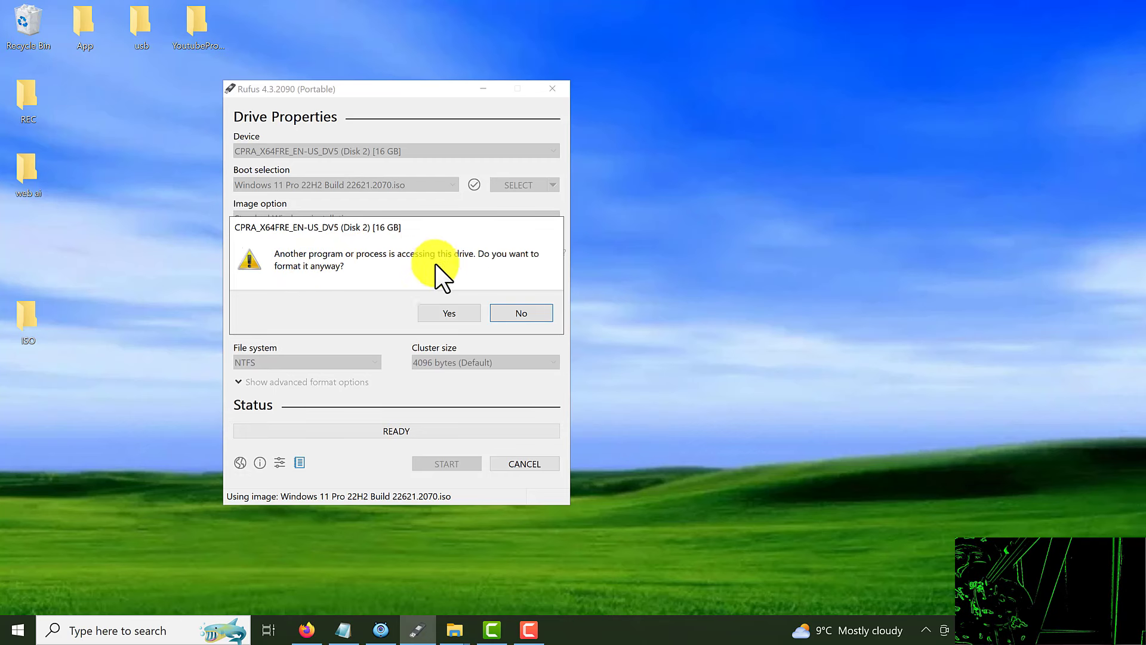
Agree to format the 16 GB USB drive even though another process is accessing it
drag(404, 225, 400, 253)
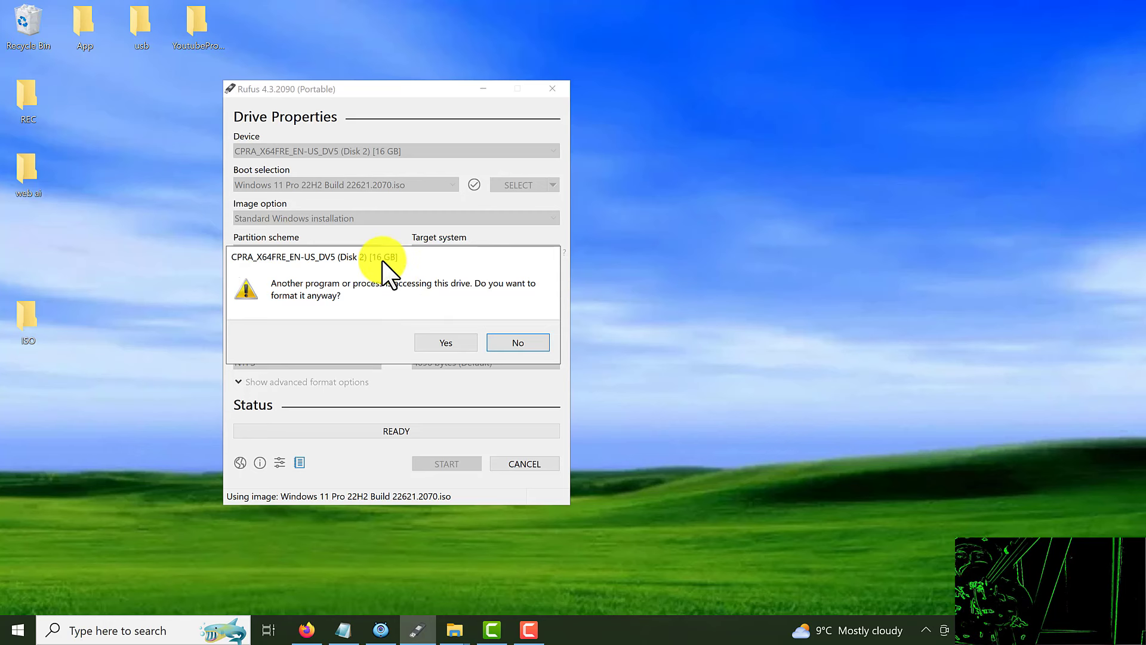
drag(383, 262, 416, 291)
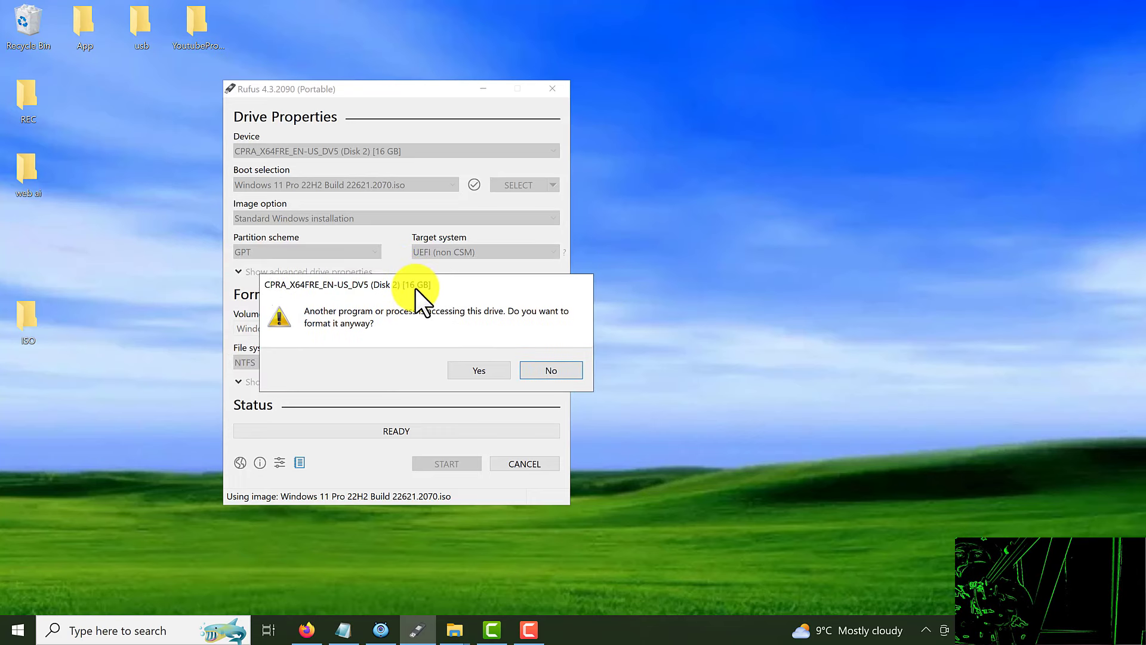
click(479, 370)
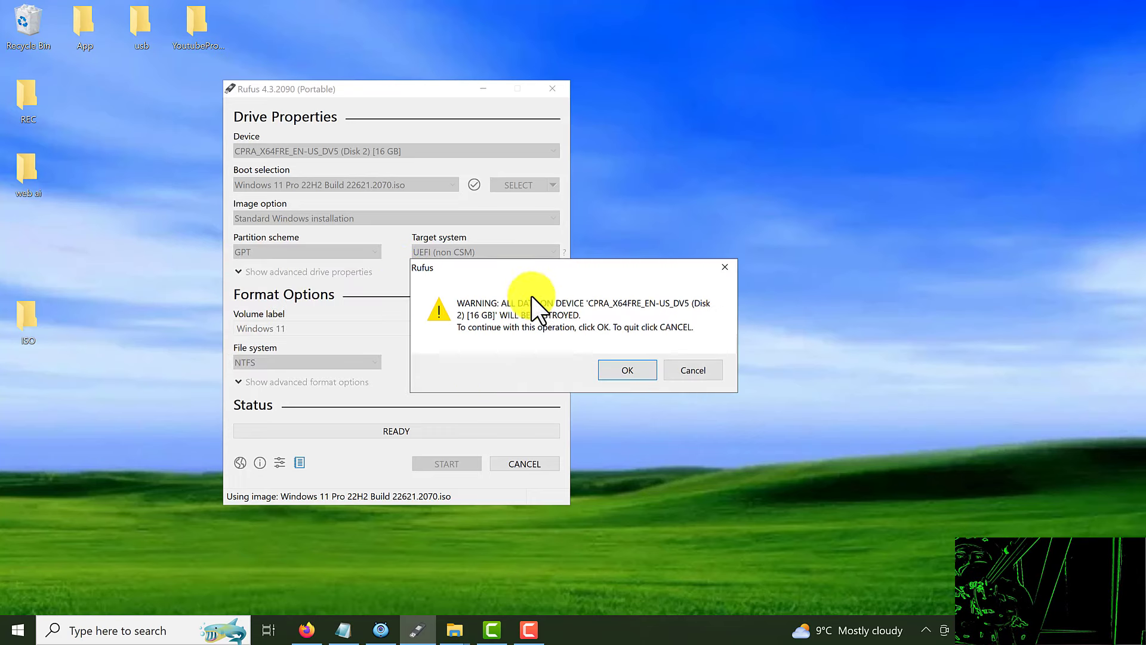
Accept that all data on the 16 GB USB drive will be destroyed and let the bootable drive be written
drag(535, 269, 331, 270)
click(424, 369)
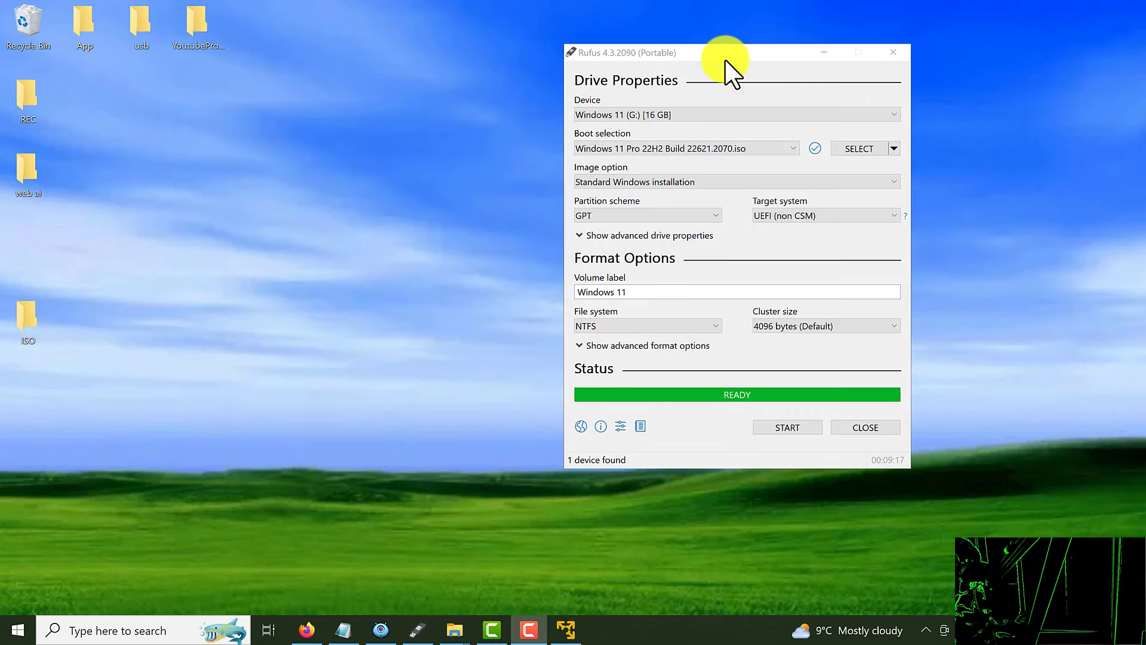
drag(720, 56, 507, 73)
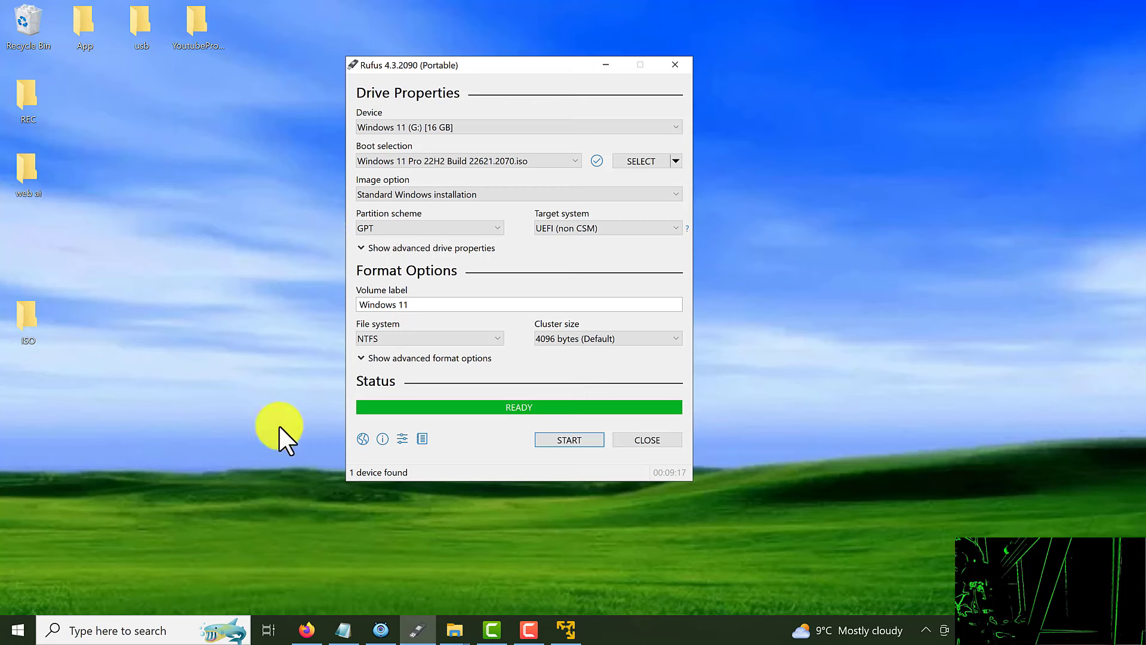
Switch to the This PC window in File Explorer and open the Windows 11 (G:) drive to examine the finished USB
click(453, 630)
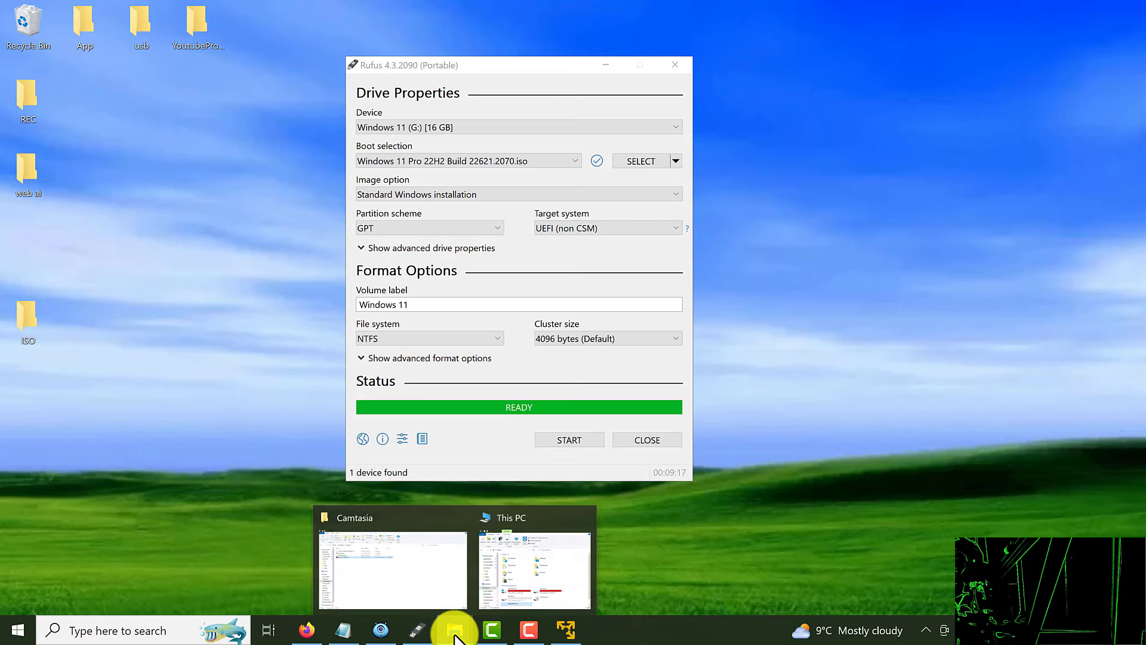
click(495, 541)
drag(714, 133, 459, 45)
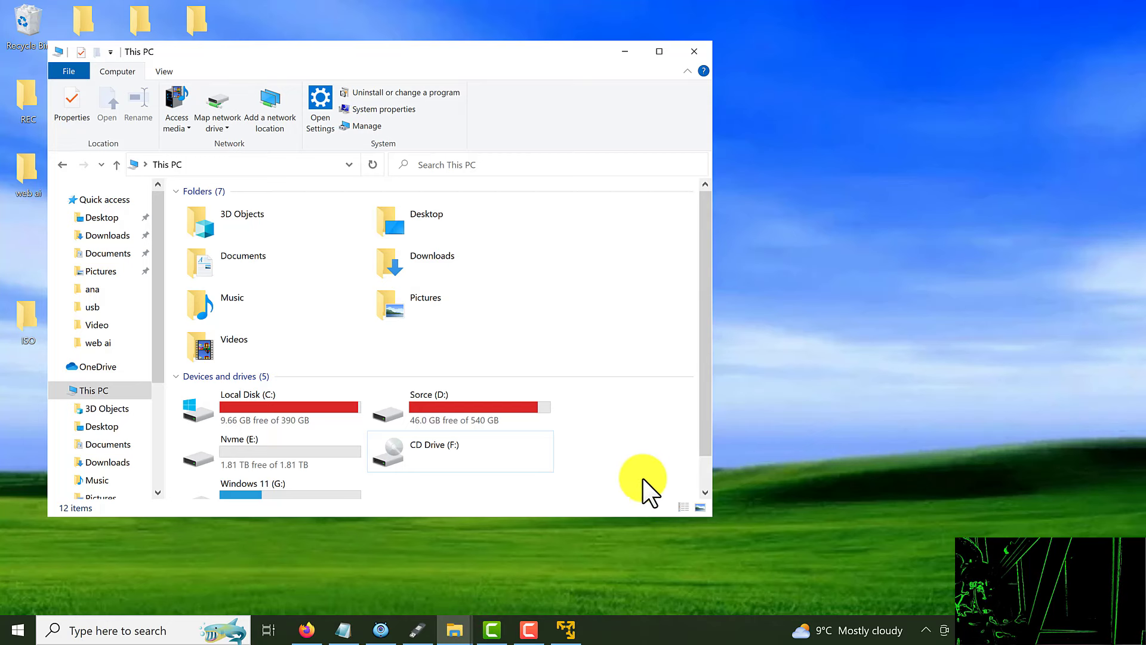
scroll(656, 497, down, 1)
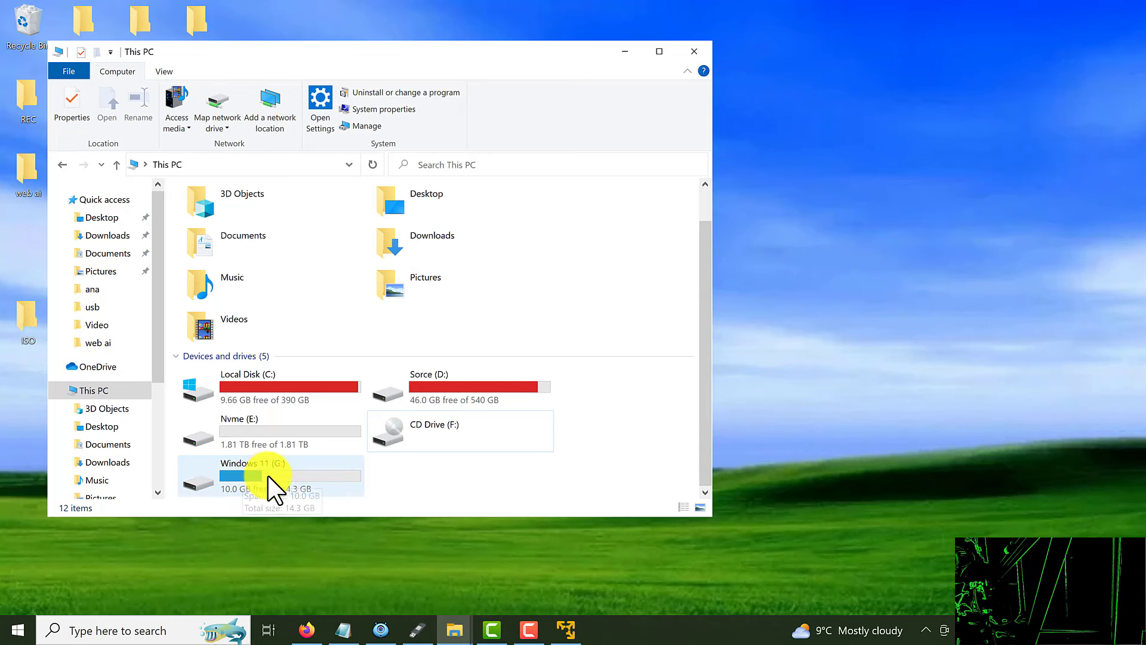
right_click(517, 499)
click(566, 389)
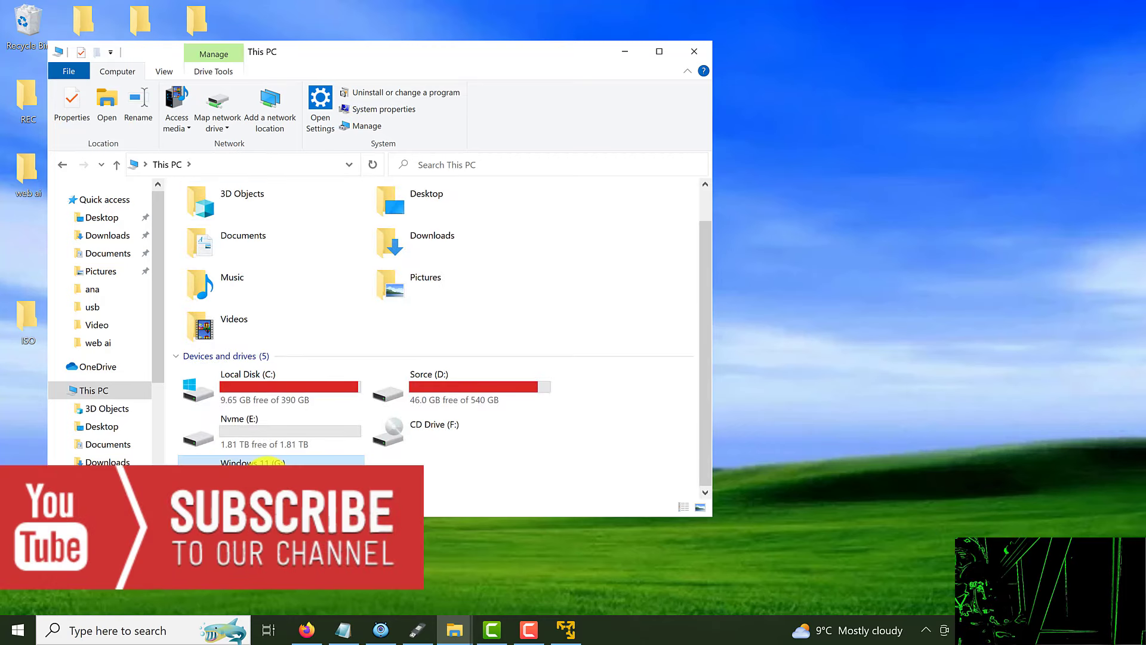
double_click(269, 490)
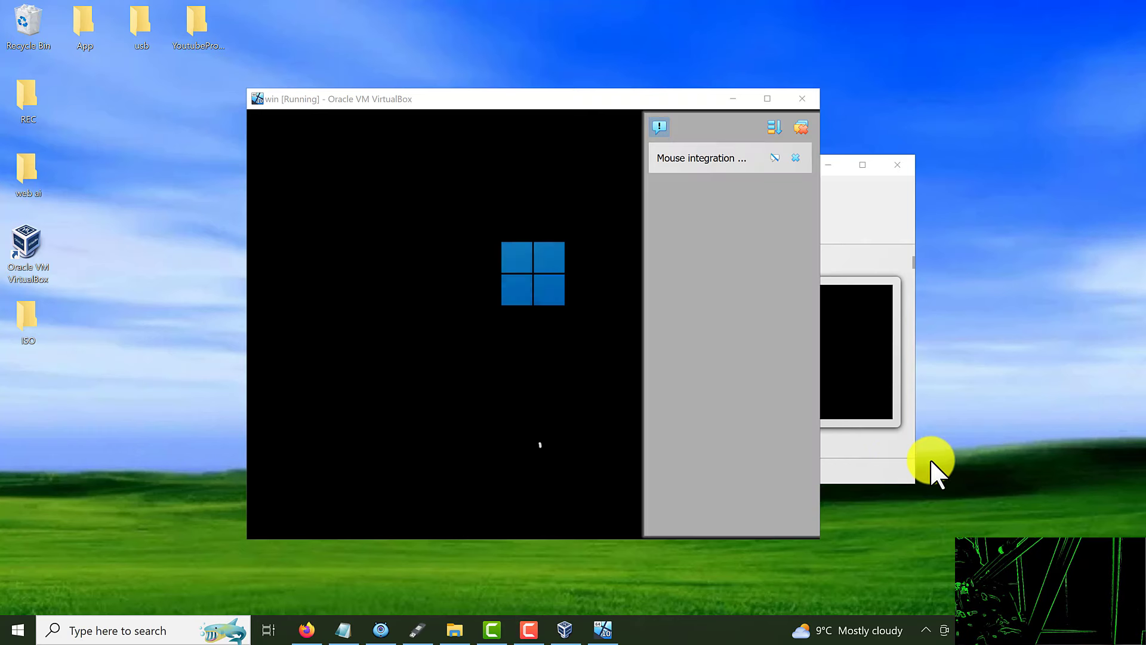
Switch to the running "win" virtual machine in Oracle VM VirtualBox and direct input to its Windows setup
click(557, 326)
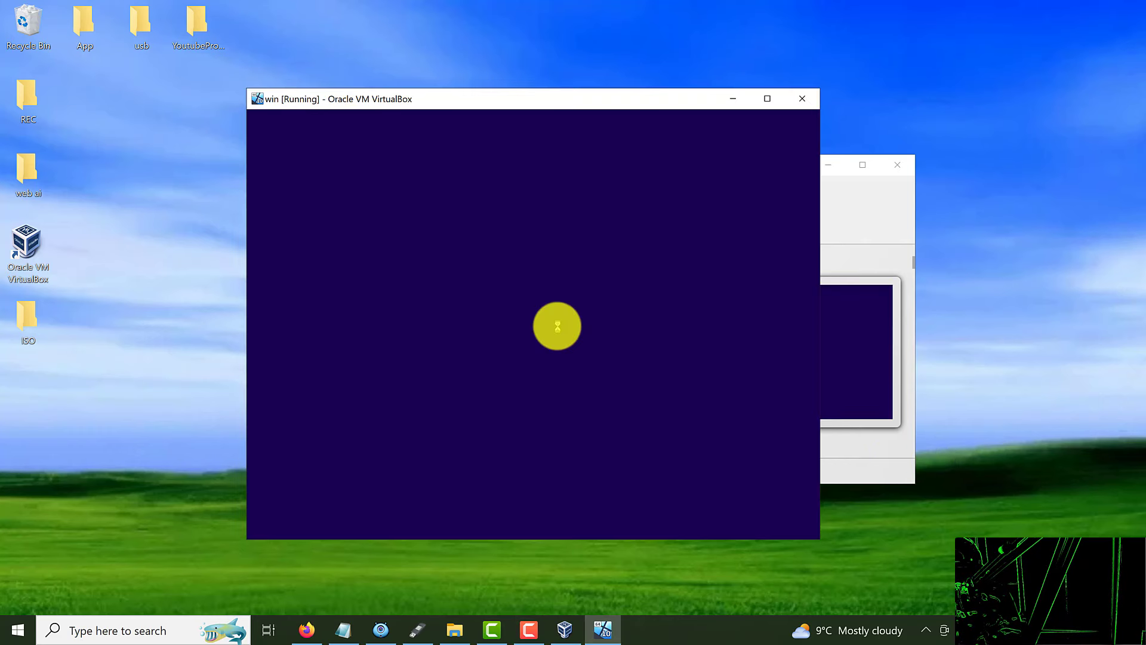